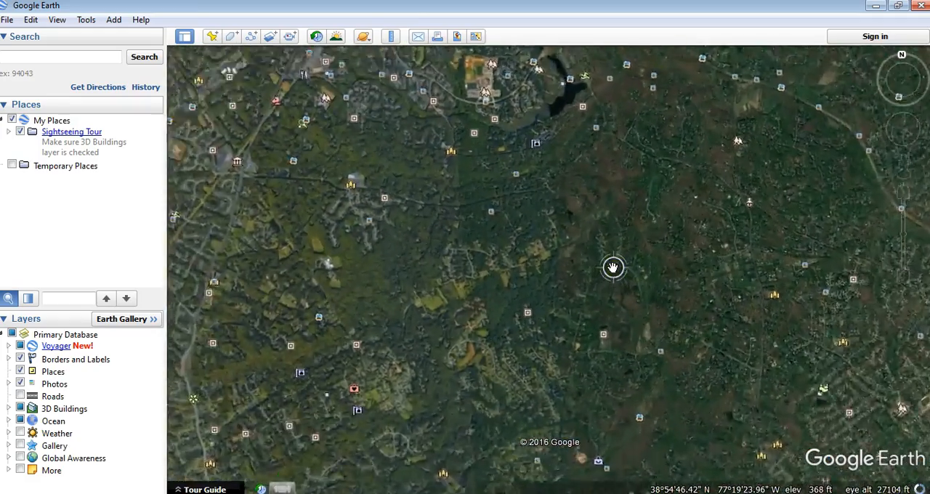
Capture the map around the curved residential road, paste the screenshot into Paint and shift it so the bend is in view
{"action": "double_click", "coordinate": [614, 257]}
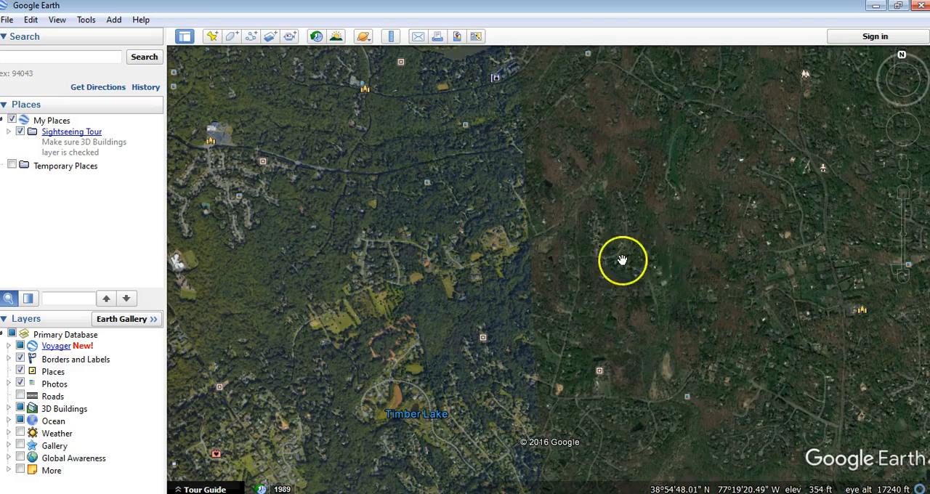
{"action": "double_click", "coordinate": [625, 247]}
{"action": "double_click", "coordinate": [618, 245]}
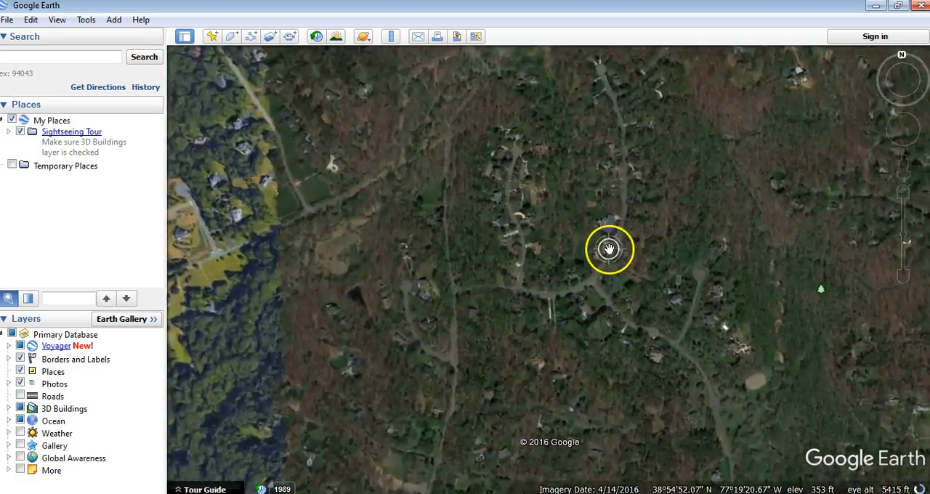
{"action": "left_click_drag", "start_coordinate": [652, 260], "coordinate": [754, 351]}
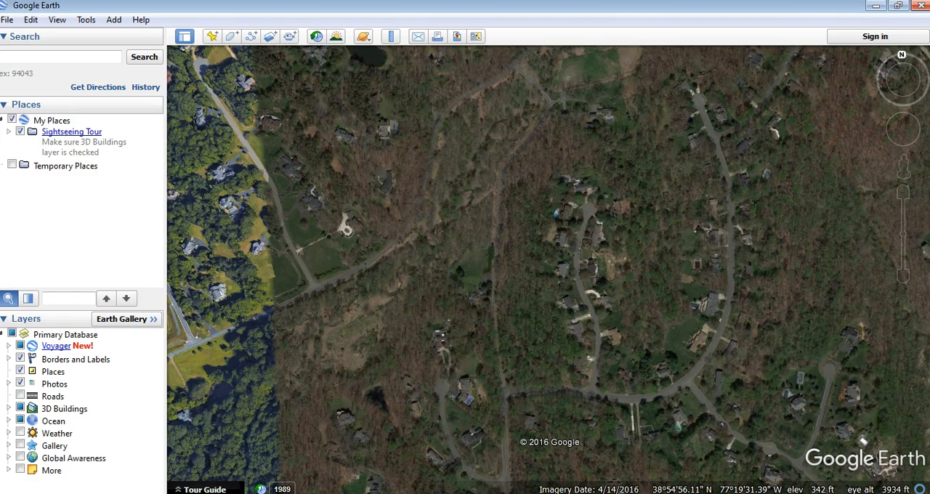
{"action": "left_click", "coordinate": [393, 493]}
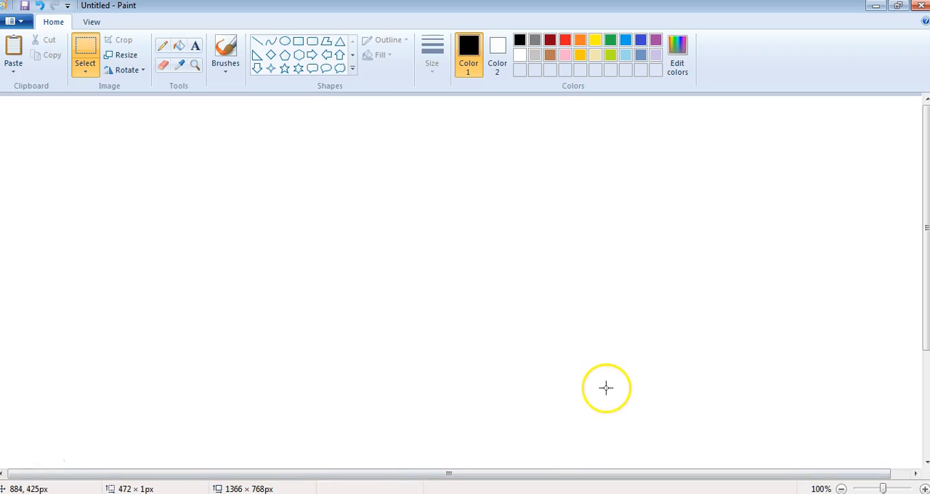
{"action": "key", "text": "ctrl+v"}
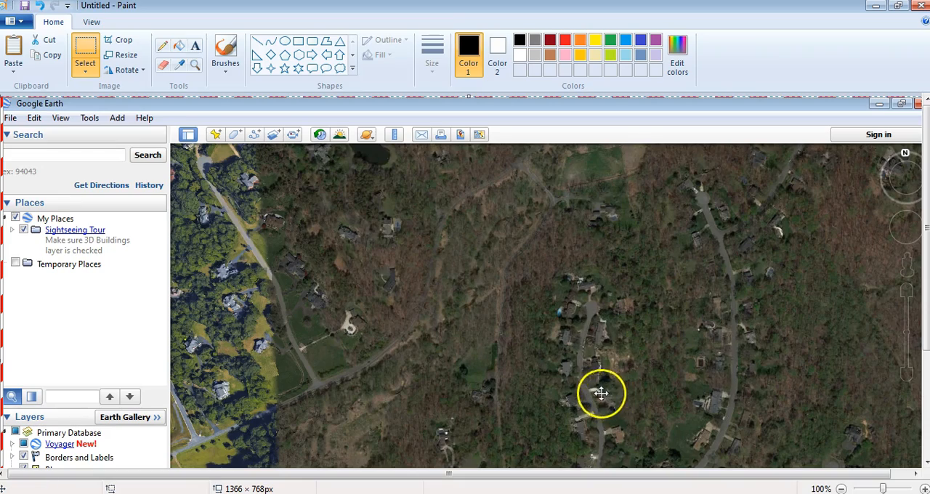
{"action": "mouse_move", "coordinate": [567, 398]}
{"action": "left_mouse_down"}
{"action": "mouse_move", "coordinate": [530, 239]}
{"action": "mouse_move", "coordinate": [534, 315]}
{"action": "left_mouse_up"}
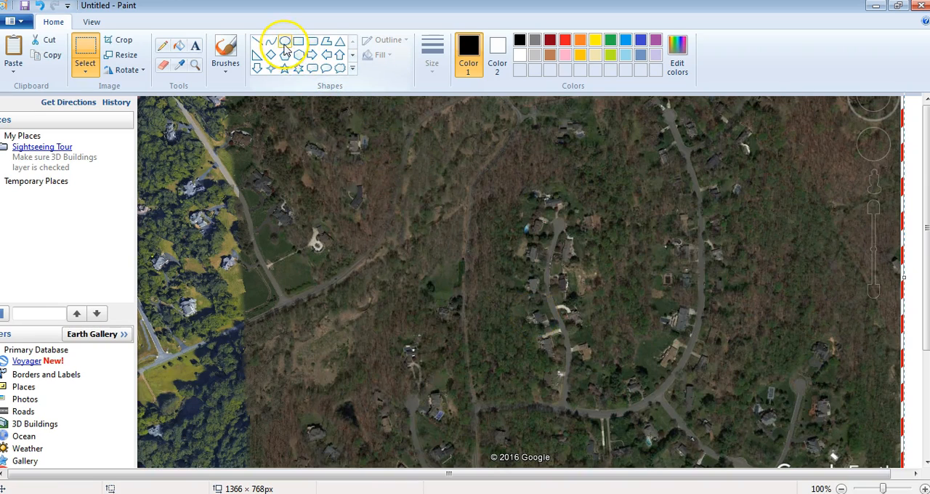
Try a wide ellipse over the map, undo it, and set the ellipse outline to the third, thicker line size
{"action": "left_click", "coordinate": [284, 42]}
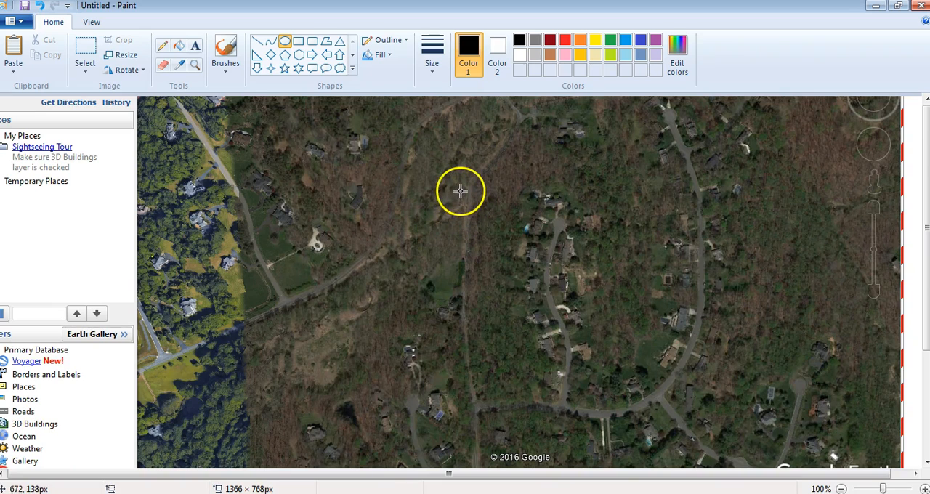
{"action": "left_click_drag", "start_coordinate": [339, 179], "coordinate": [728, 359]}
{"action": "left_click_drag", "start_coordinate": [592, 298], "coordinate": [540, 279]}
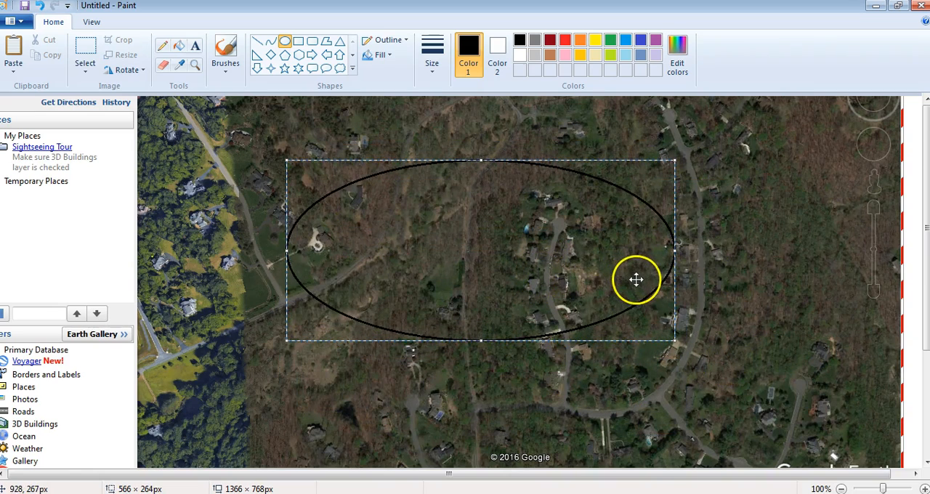
{"action": "key", "text": "ctrl+z"}
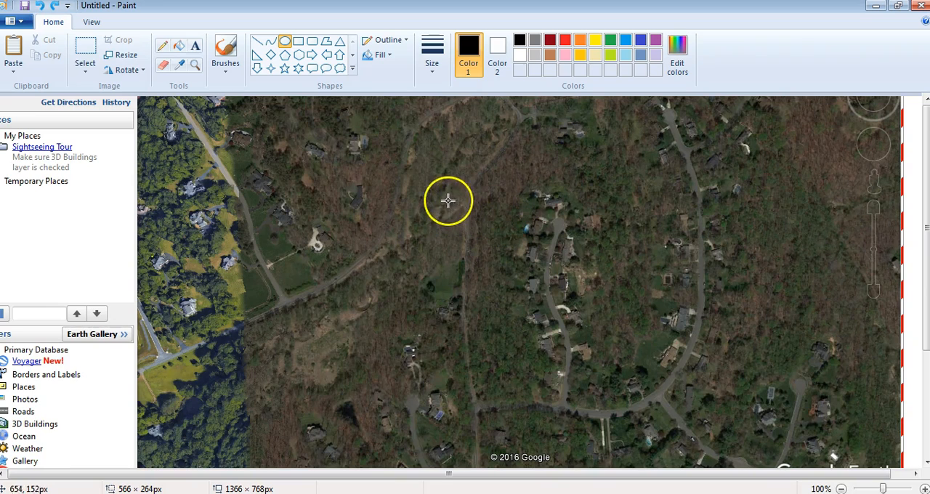
{"action": "left_click", "coordinate": [432, 69]}
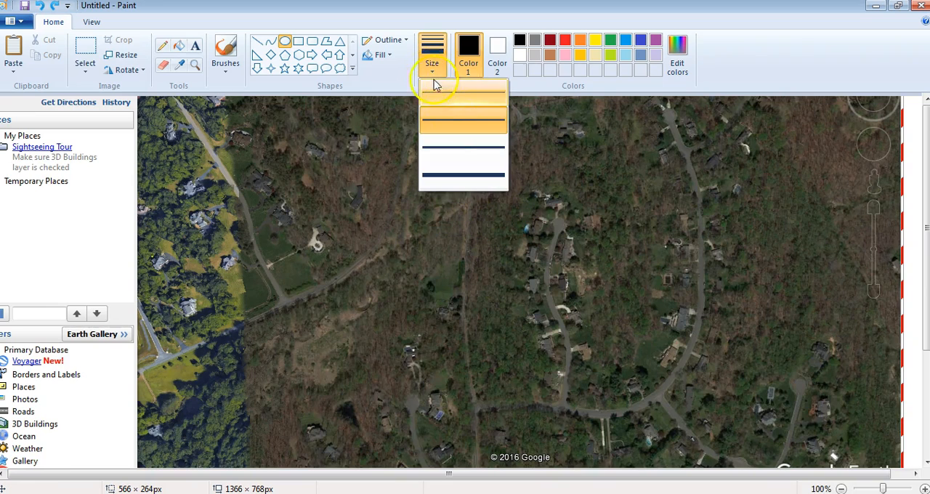
{"action": "left_click", "coordinate": [451, 150]}
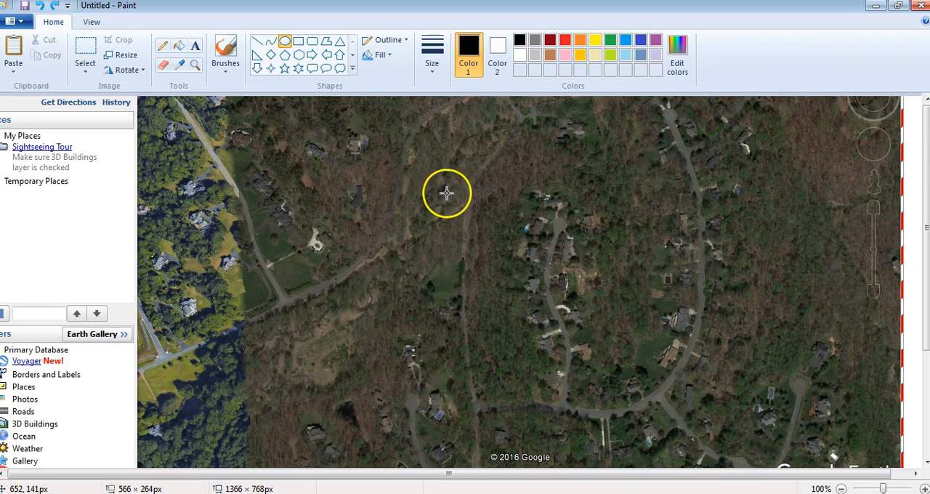
{"action": "left_click_drag", "start_coordinate": [448, 181], "coordinate": [664, 389]}
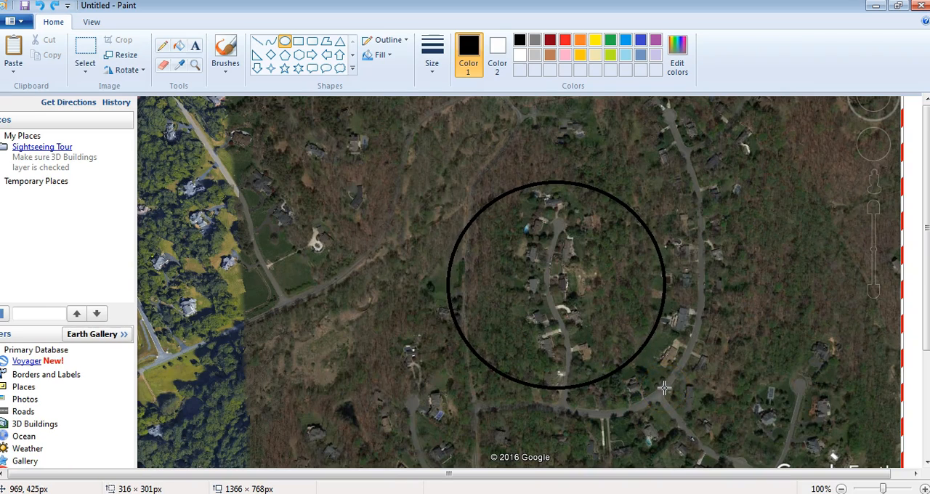
{"action": "left_click_drag", "start_coordinate": [664, 389], "coordinate": [664, 389]}
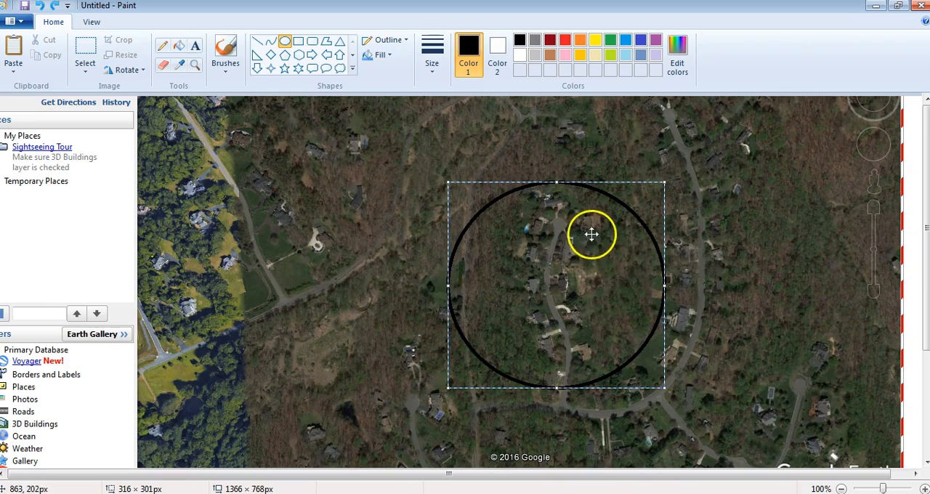
{"action": "left_click", "coordinate": [725, 289]}
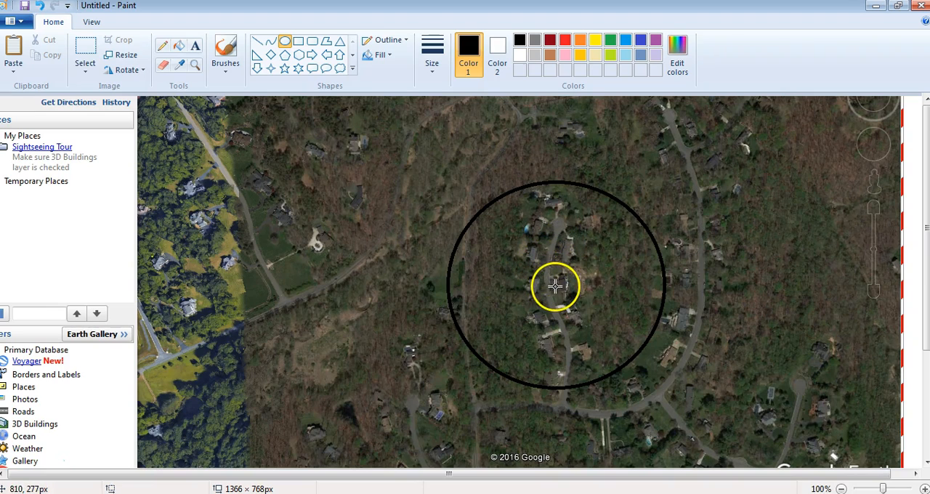
{"action": "key", "text": "ctrl+z"}
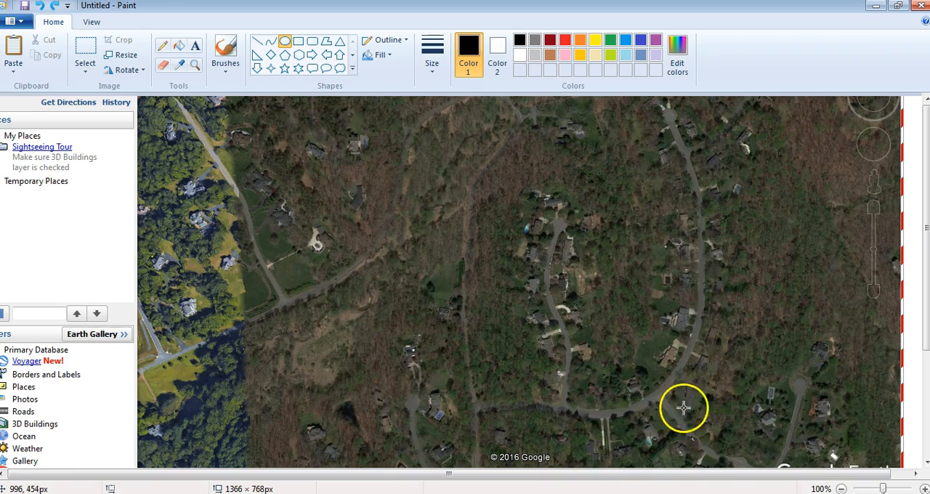
Draw a black circle that follows the inside of the road's lower bend, adjusted to about 276 × 274 px
{"action": "mouse_move", "coordinate": [693, 415]}
{"action": "left_mouse_down"}
{"action": "mouse_move", "coordinate": [586, 336]}
{"action": "mouse_move", "coordinate": [575, 251]}
{"action": "mouse_move", "coordinate": [544, 269]}
{"action": "mouse_move", "coordinate": [503, 224]}
{"action": "left_mouse_up"}
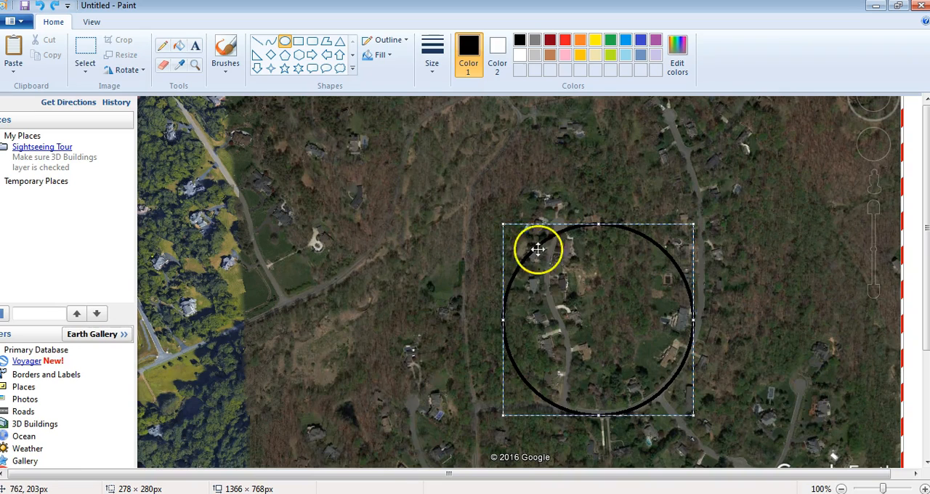
{"action": "left_click_drag", "start_coordinate": [573, 330], "coordinate": [572, 332]}
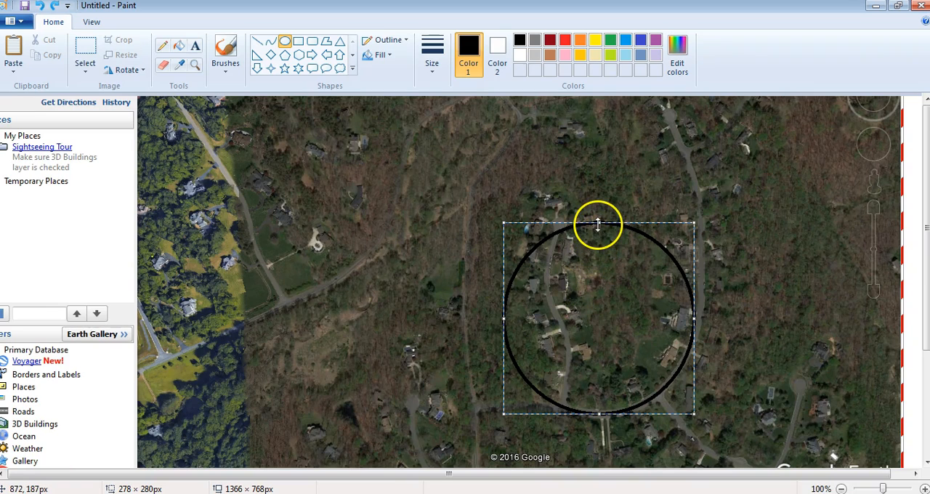
{"action": "left_click_drag", "start_coordinate": [598, 225], "coordinate": [599, 229]}
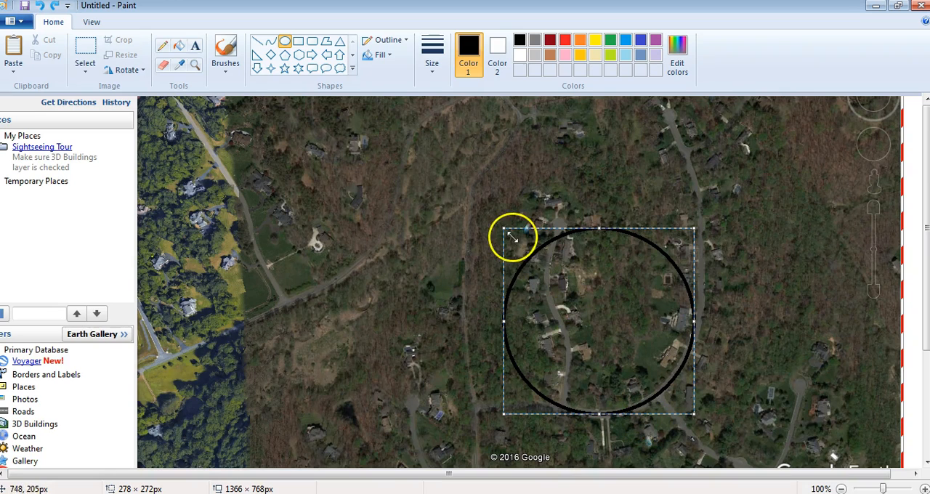
{"action": "mouse_move", "coordinate": [503, 228]}
{"action": "left_mouse_down"}
{"action": "mouse_move", "coordinate": [490, 222]}
{"action": "mouse_move", "coordinate": [508, 217]}
{"action": "mouse_move", "coordinate": [491, 207]}
{"action": "mouse_move", "coordinate": [504, 224]}
{"action": "left_mouse_up"}
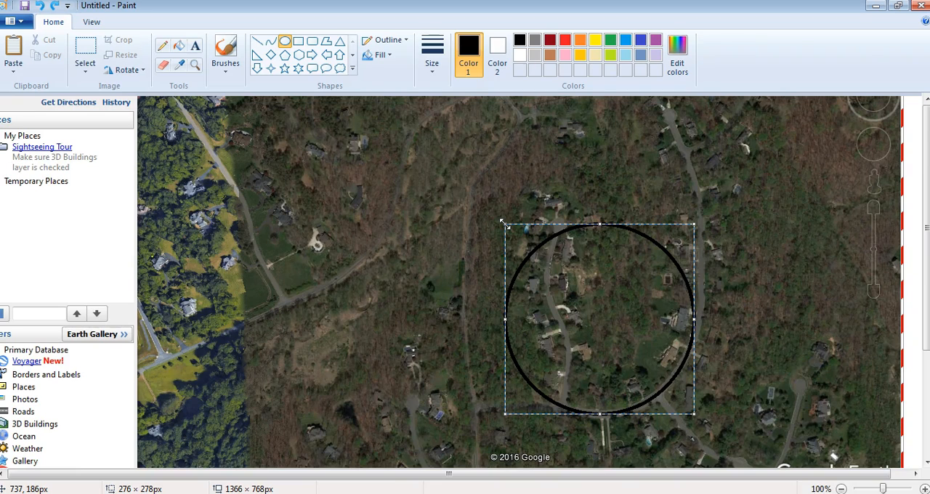
{"action": "left_click_drag", "start_coordinate": [504, 224], "coordinate": [504, 224]}
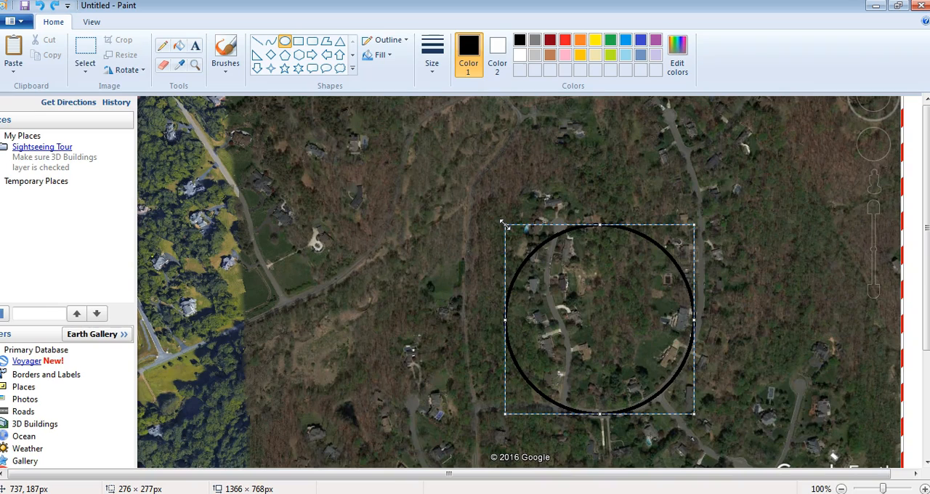
{"action": "left_click_drag", "start_coordinate": [503, 223], "coordinate": [503, 226]}
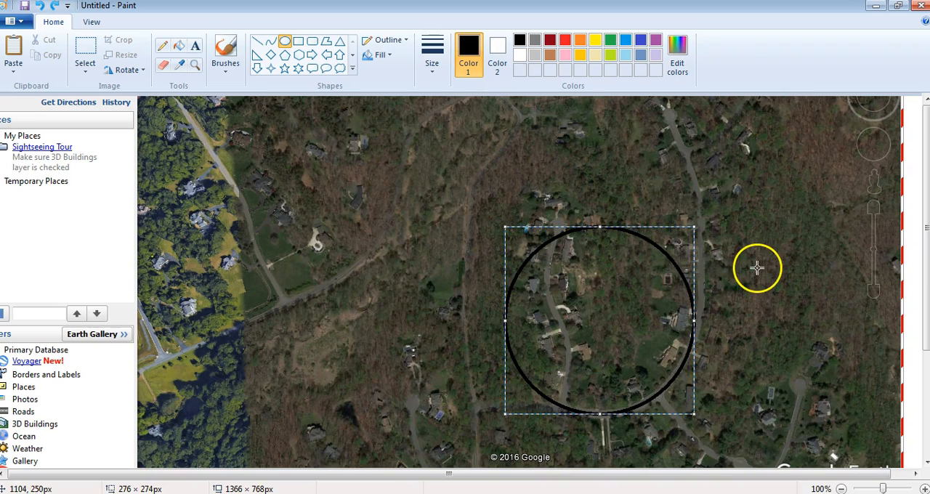
{"action": "left_click", "coordinate": [800, 304]}
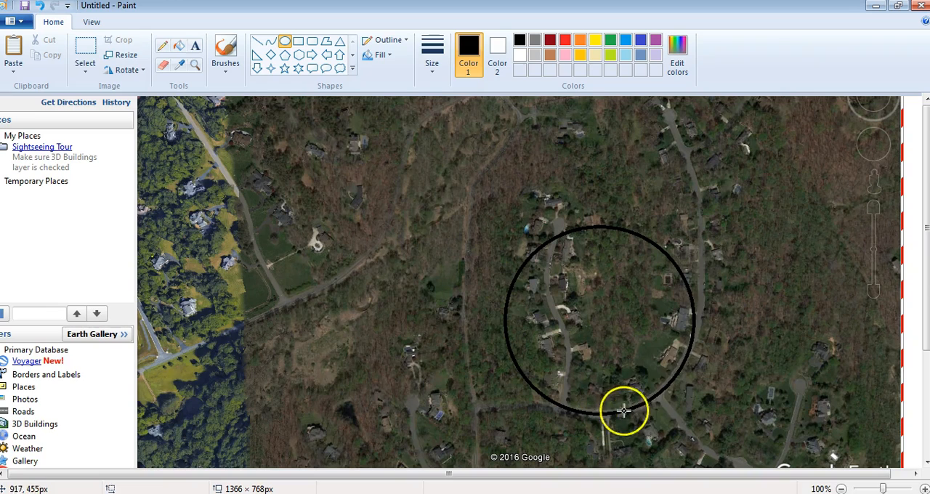
Draw a vertical line about 329 px long and a horizontal line about 385 px long crossing at the circle's centre
{"action": "left_click", "coordinate": [258, 41]}
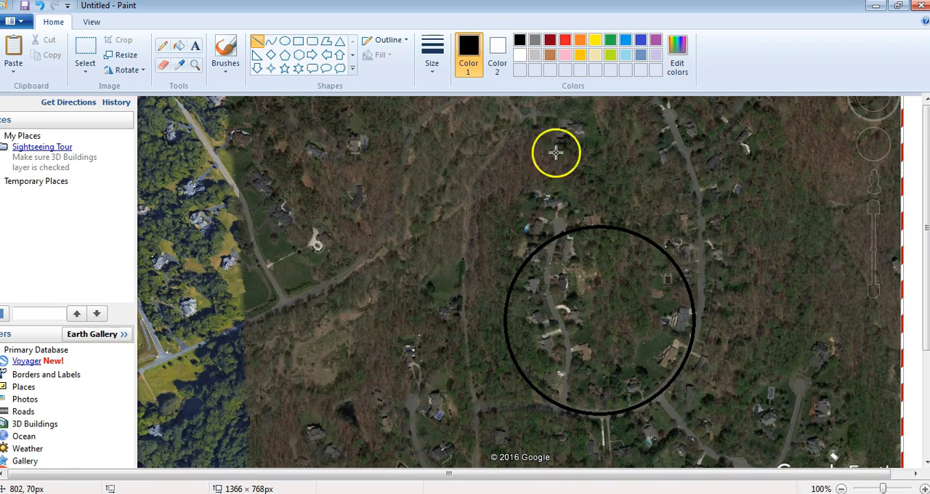
{"action": "left_click", "coordinate": [432, 59]}
{"action": "left_click", "coordinate": [528, 147]}
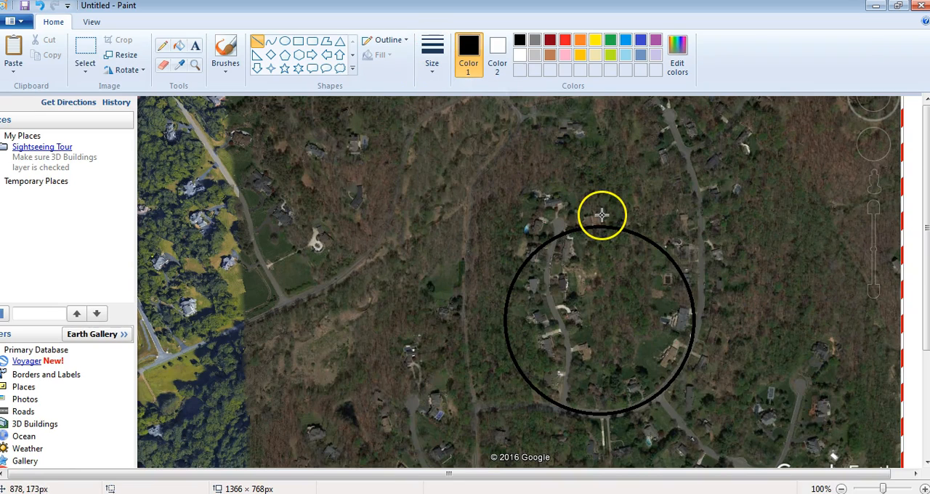
{"action": "left_click_drag", "start_coordinate": [599, 214], "coordinate": [595, 406]}
{"action": "left_click_drag", "start_coordinate": [597, 435], "coordinate": [599, 439]}
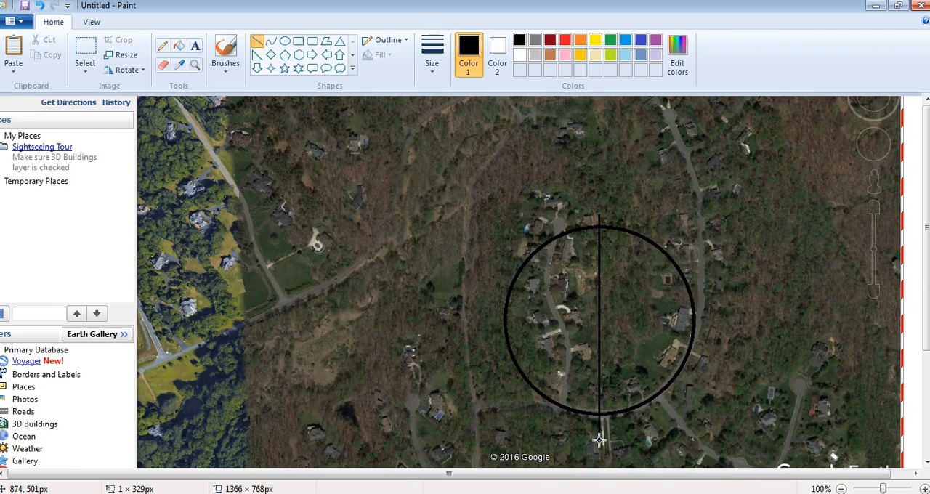
{"action": "key", "text": "Right"}
{"action": "key", "text": "Right"}
{"action": "key", "text": "Left"}
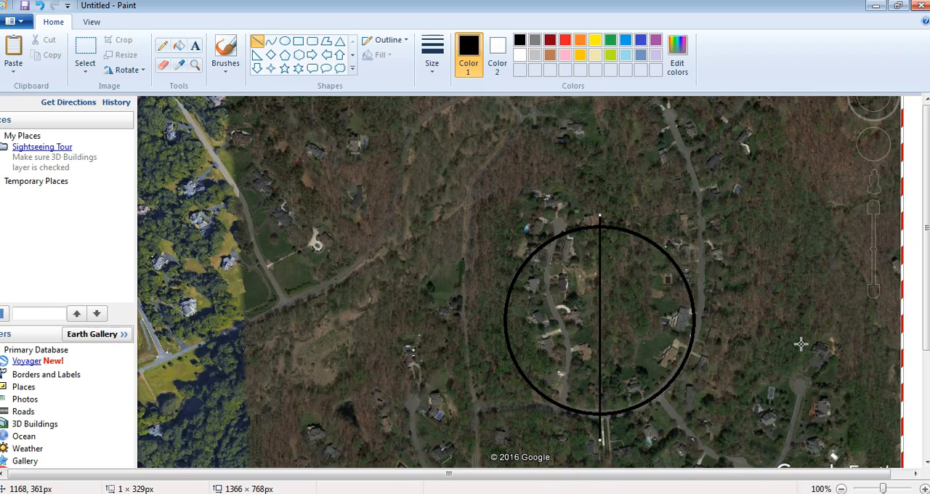
{"action": "left_click", "coordinate": [761, 325]}
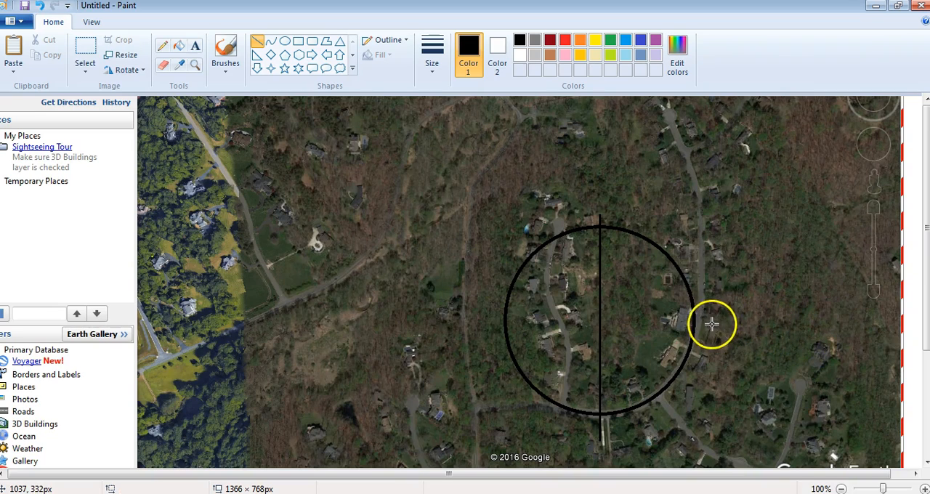
{"action": "left_click_drag", "start_coordinate": [708, 321], "coordinate": [443, 322]}
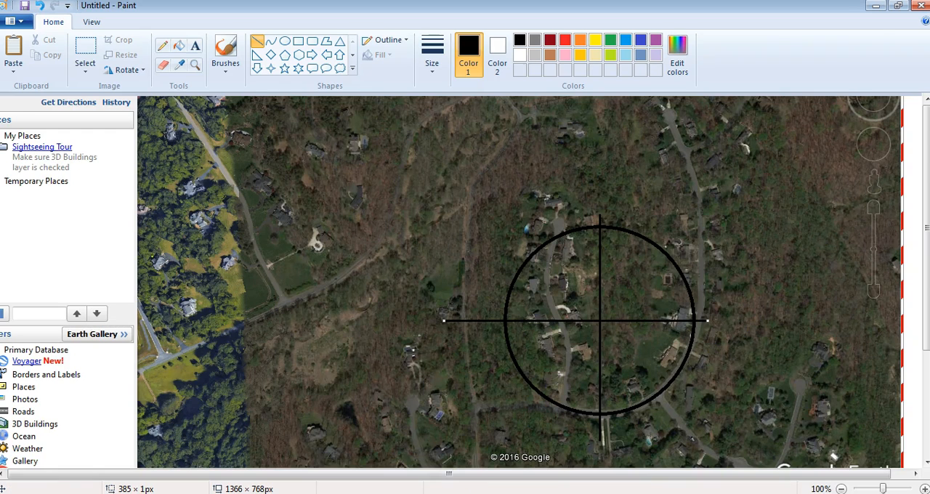
Switch to Google Earth and measure the line in meters from the estimated centre of the curve to the road's bend
{"action": "left_click", "coordinate": [338, 493]}
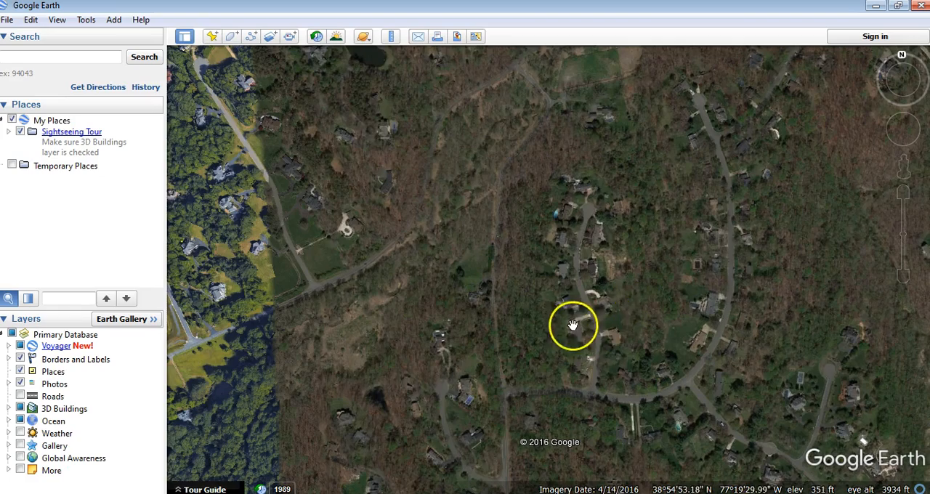
{"action": "scroll", "coordinate": [618, 312], "scroll_direction": "up", "scroll_amount": 5}
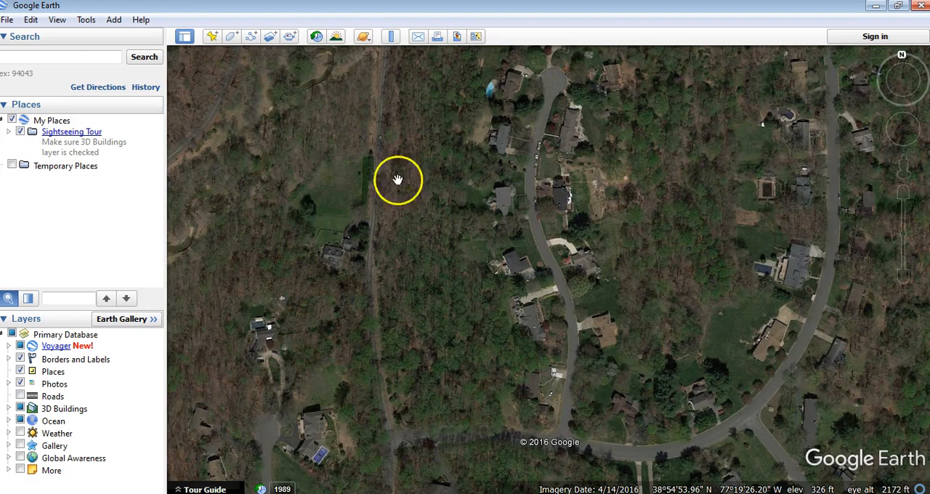
{"action": "left_click", "coordinate": [82, 21]}
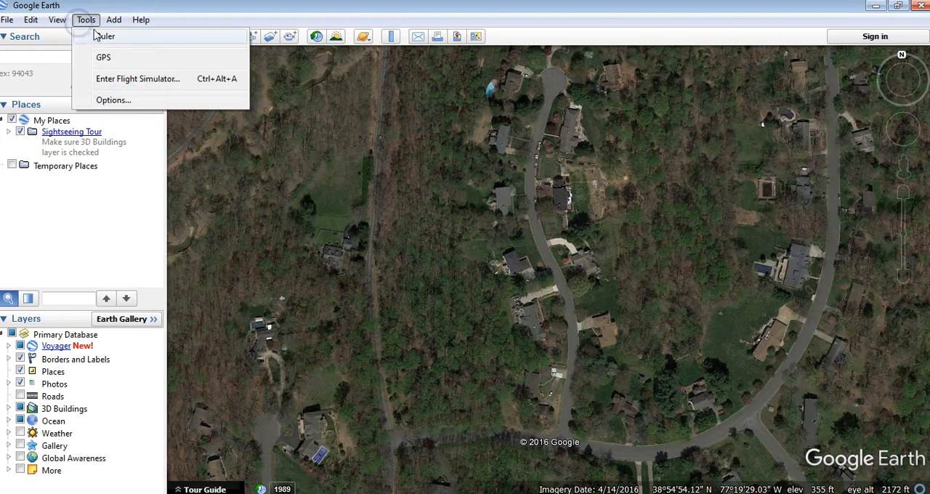
{"action": "left_click", "coordinate": [102, 36]}
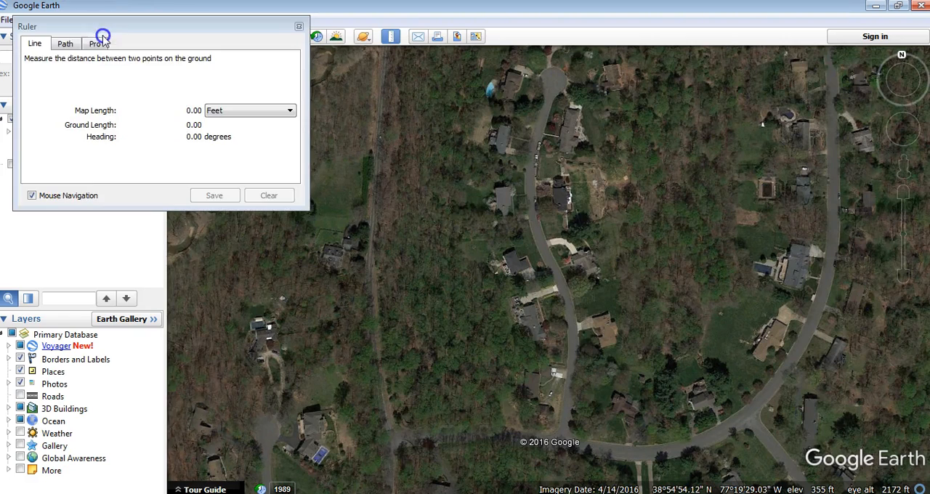
{"action": "left_click", "coordinate": [290, 111]}
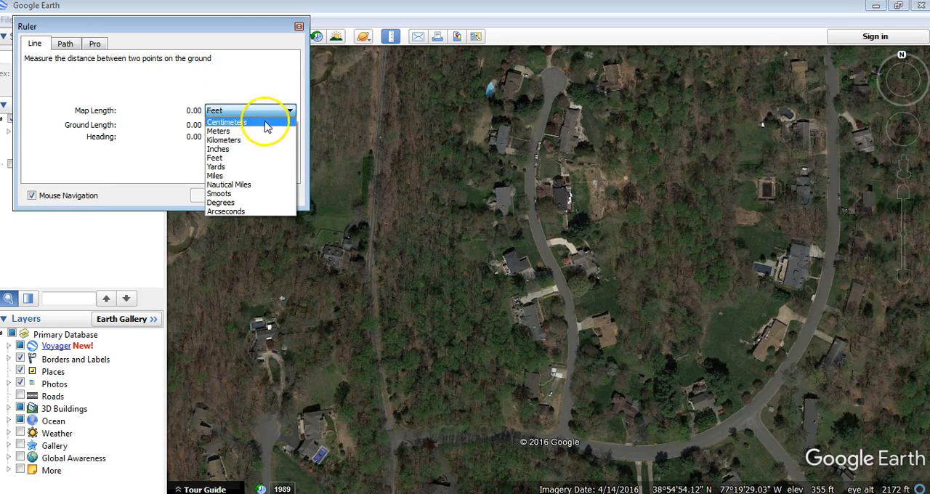
{"action": "left_click", "coordinate": [220, 130]}
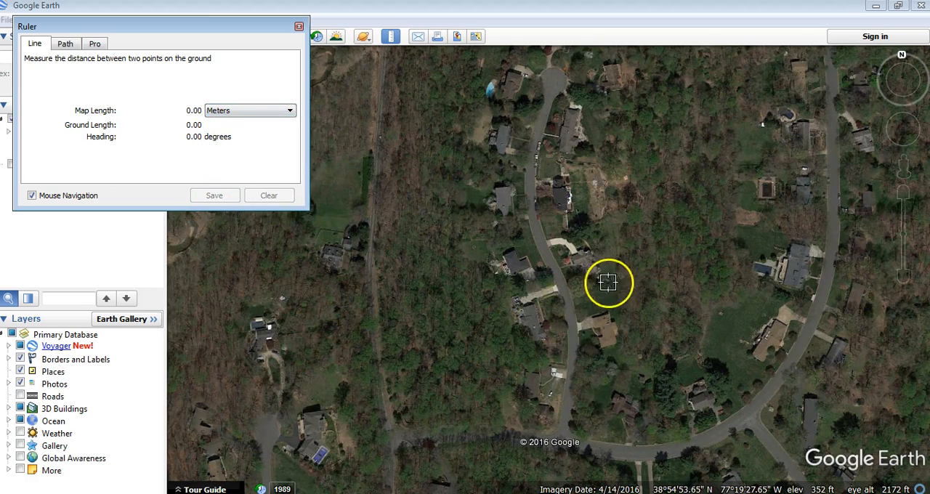
{"action": "left_click_drag", "start_coordinate": [630, 271], "coordinate": [713, 384]}
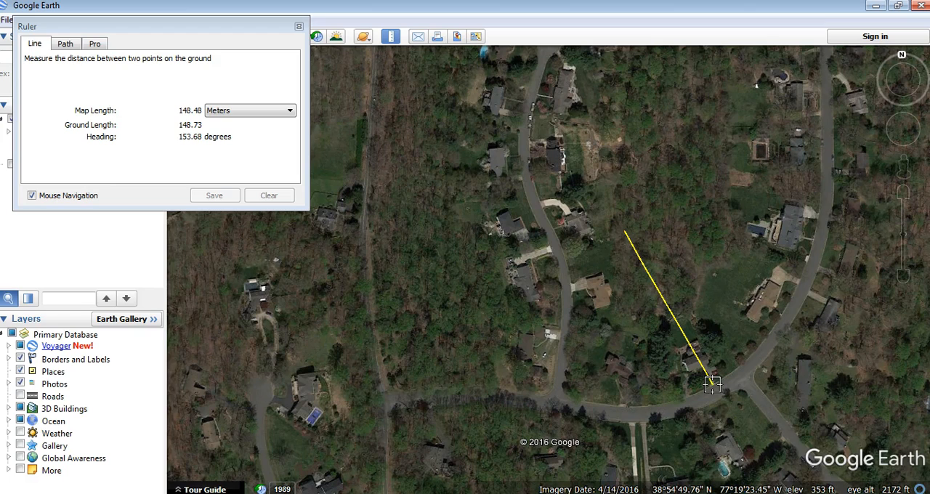